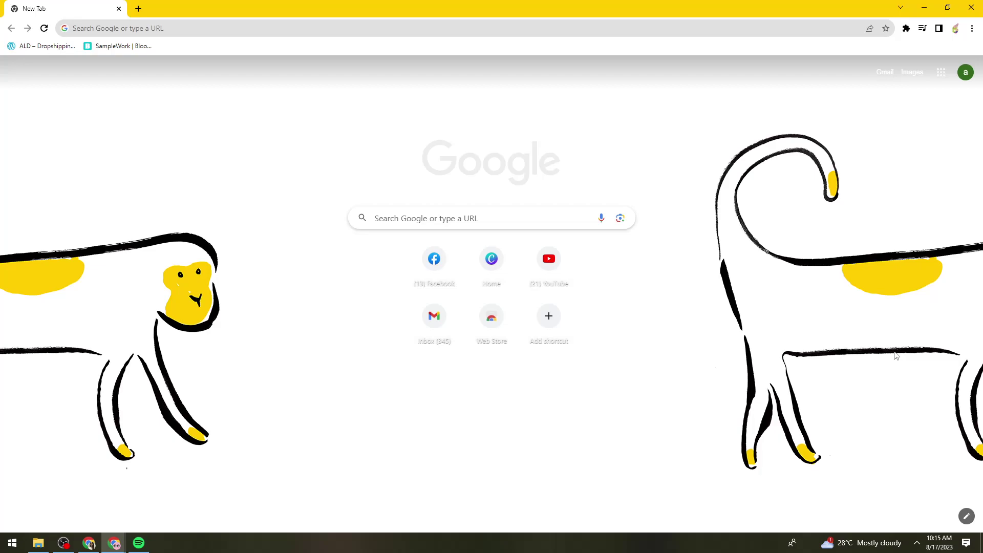
Step: Open Task Manager from Start and expand it to the detailed list of running processes
key("super")
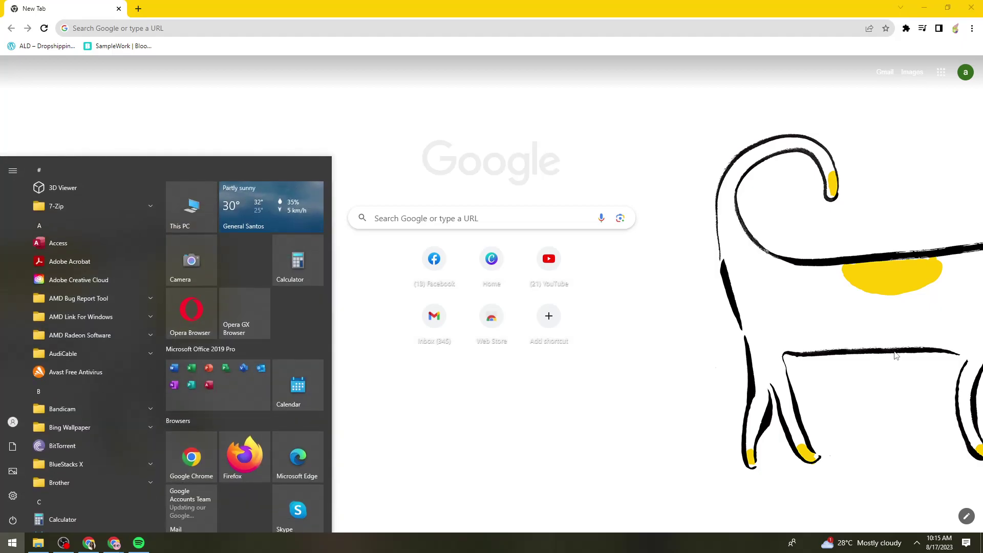
type("task")
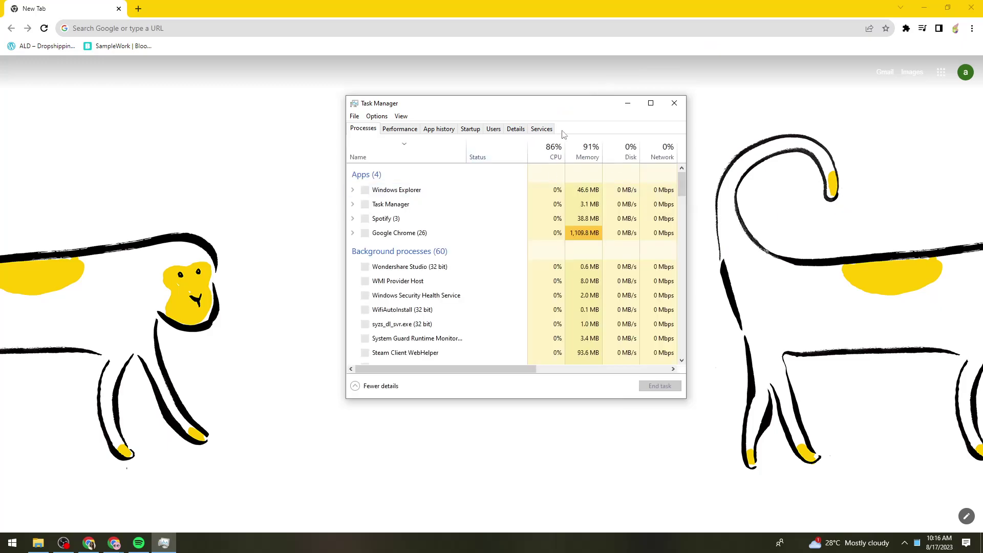
left_click(515, 133)
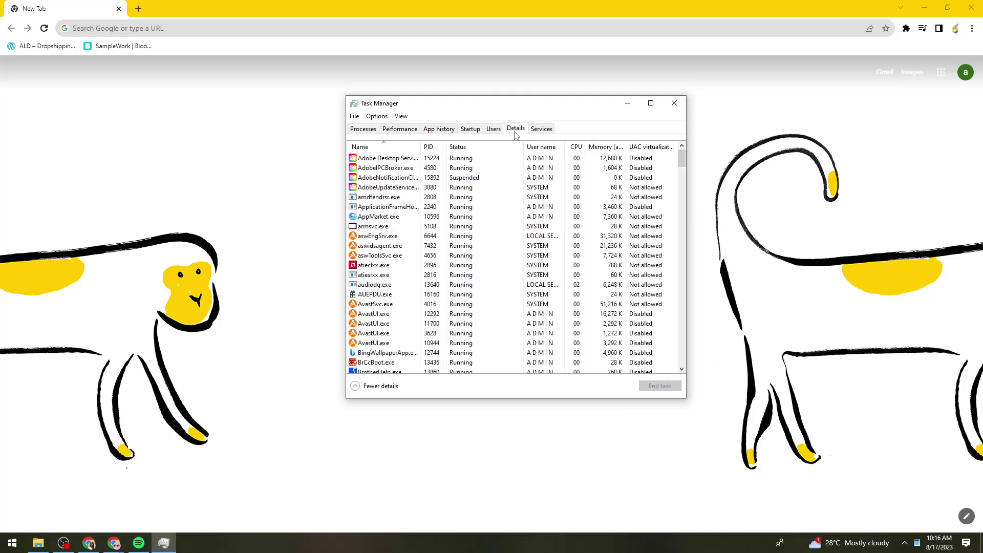
scroll(463, 232, "down", 8)
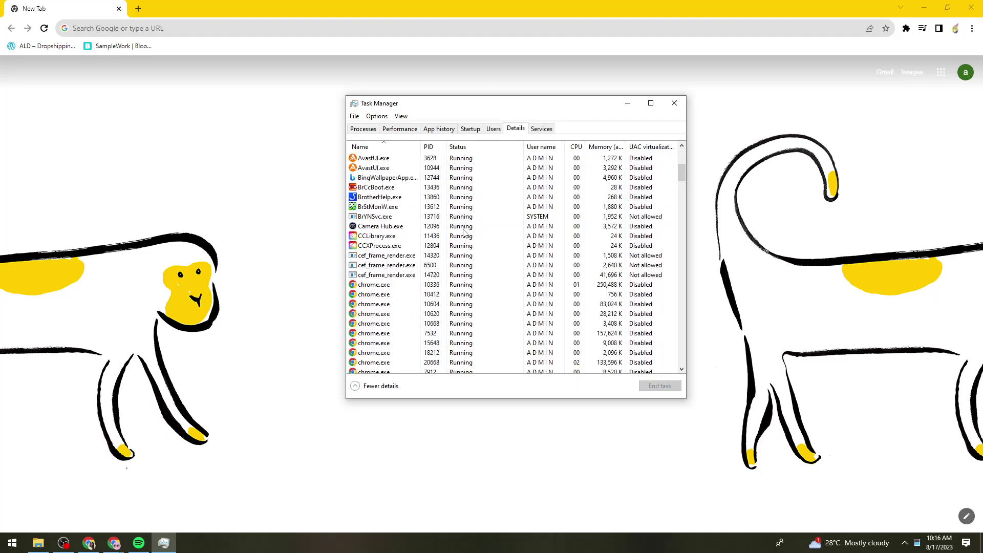
scroll(463, 232, "down", 10)
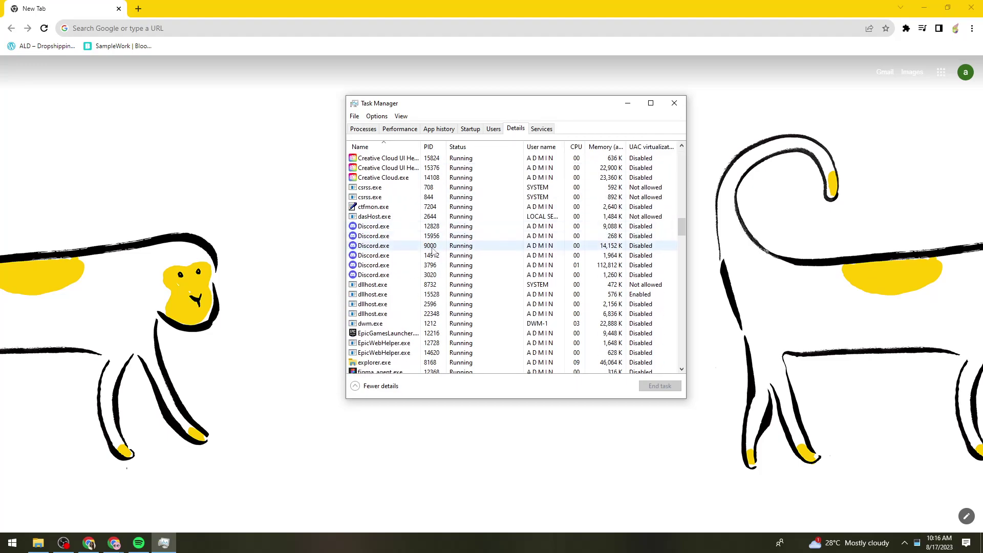
Step: Select the Discord.exe process with PID 12828 and bring up its actions menu
left_click(392, 228)
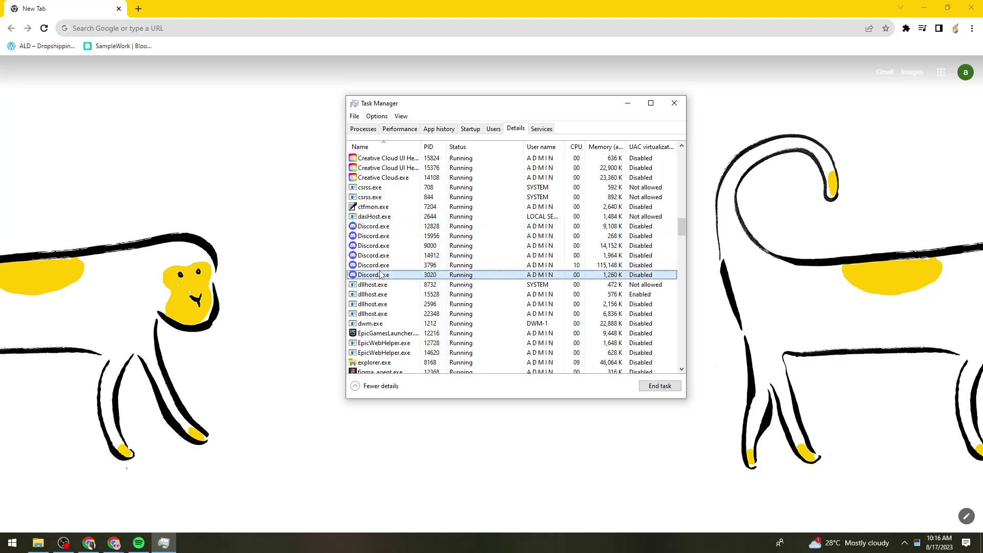
right_click(394, 230)
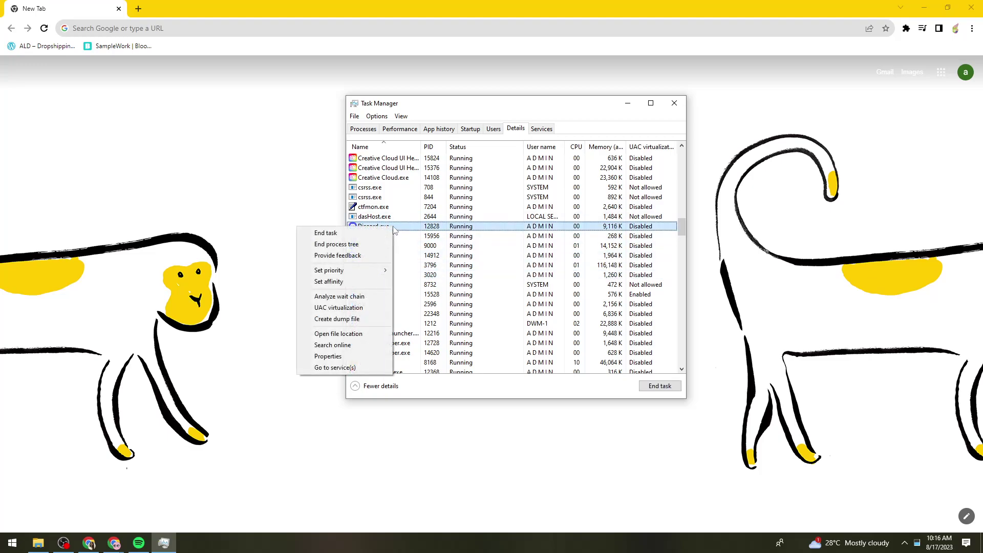
left_click(781, 219)
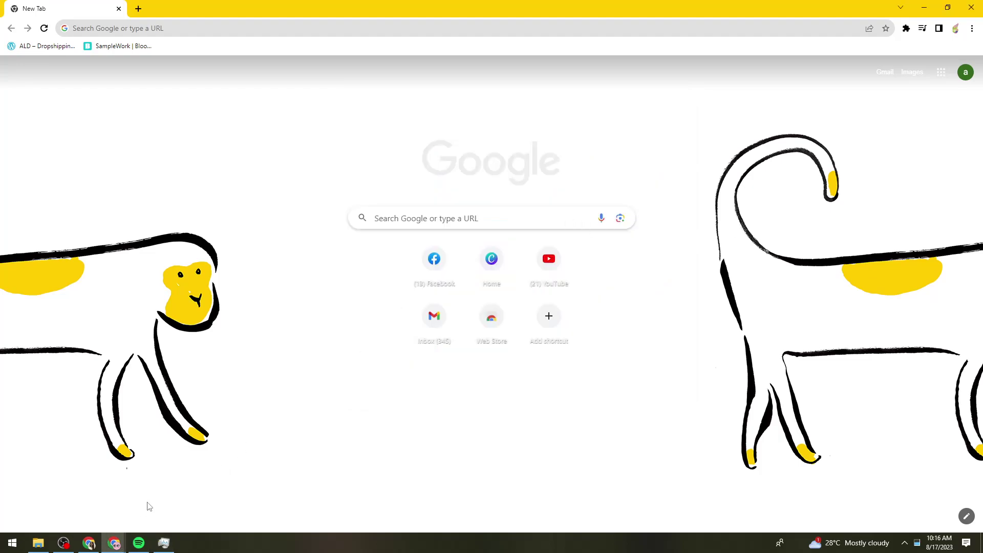
left_click(164, 543)
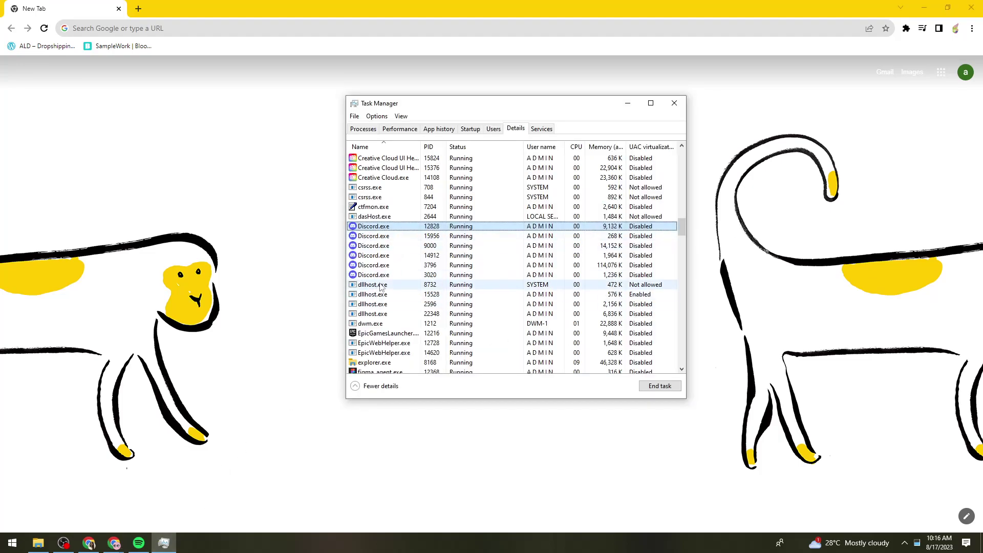
Step: Check the actions for Discord.exe processes 3796, 14912, 9000, 15956 and 12828, then close Task Manager
right_click(385, 266)
left_click(387, 265)
right_click(388, 265)
right_click(409, 255)
right_click(400, 247)
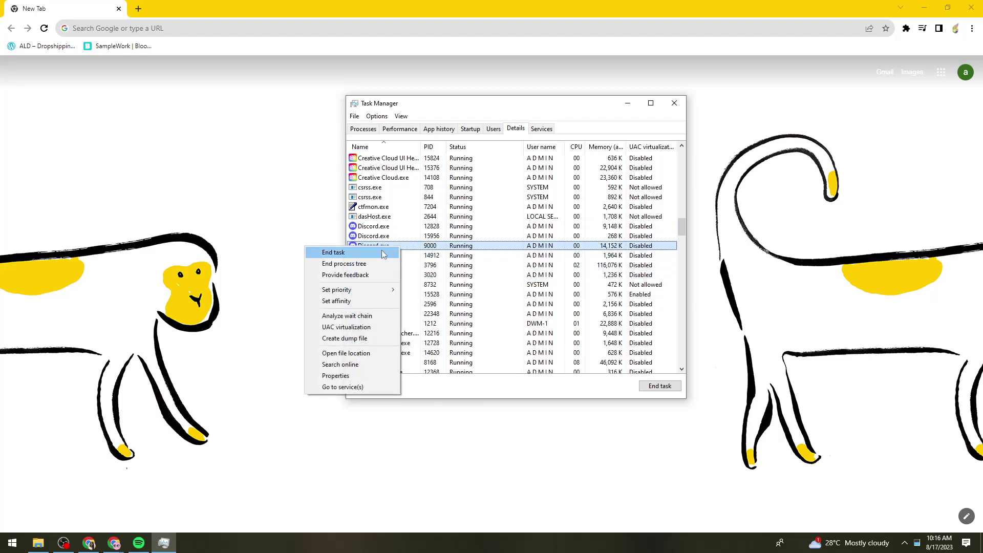
right_click(415, 237)
right_click(409, 228)
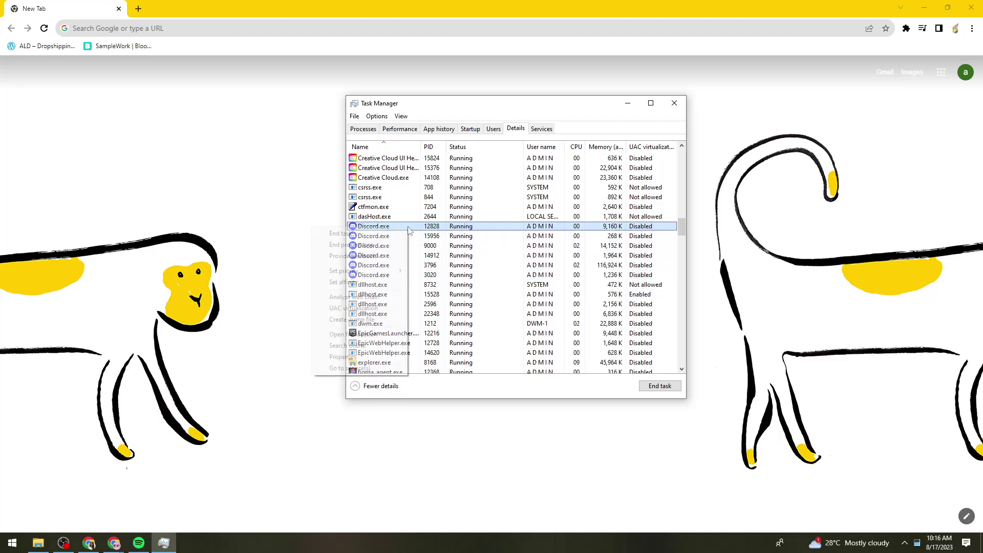
left_click(391, 233)
left_click(164, 543)
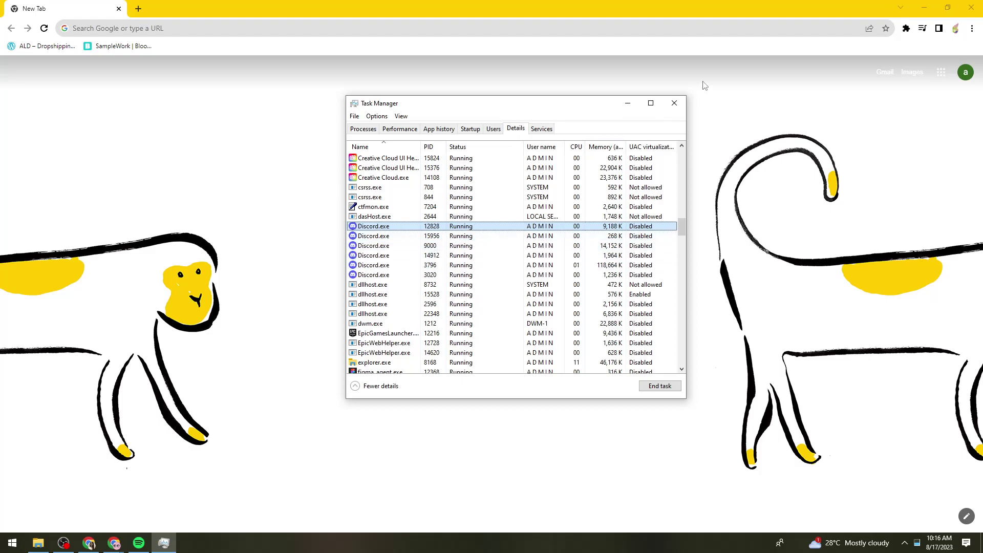
left_click(674, 104)
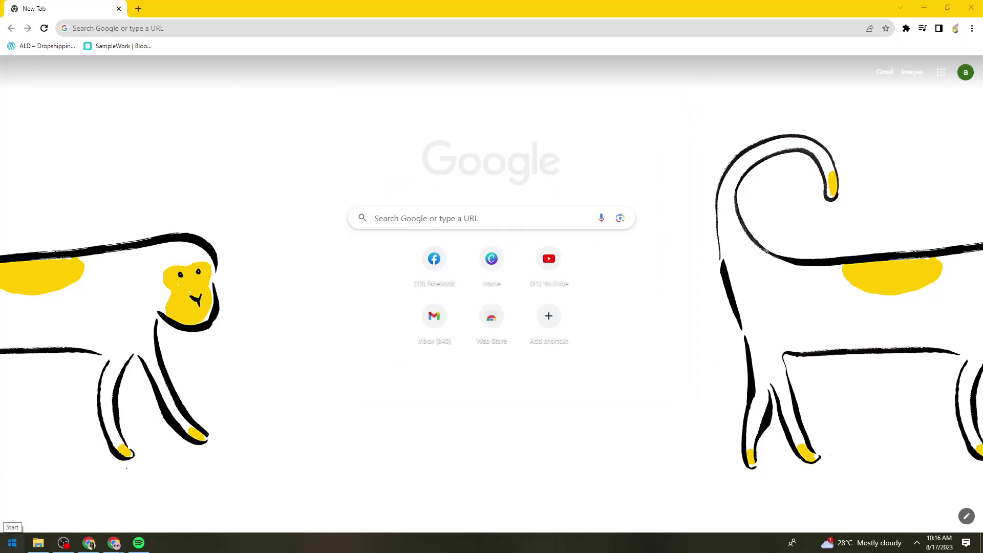
Step: Open Control Panel's Programs and Features list and scroll through the installed programs
left_click(13, 542)
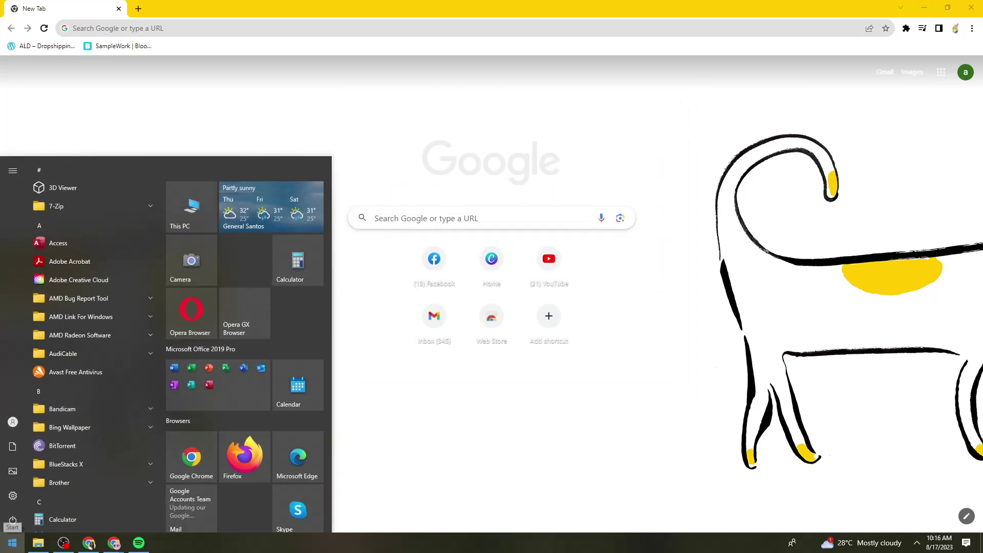
type("xontr")
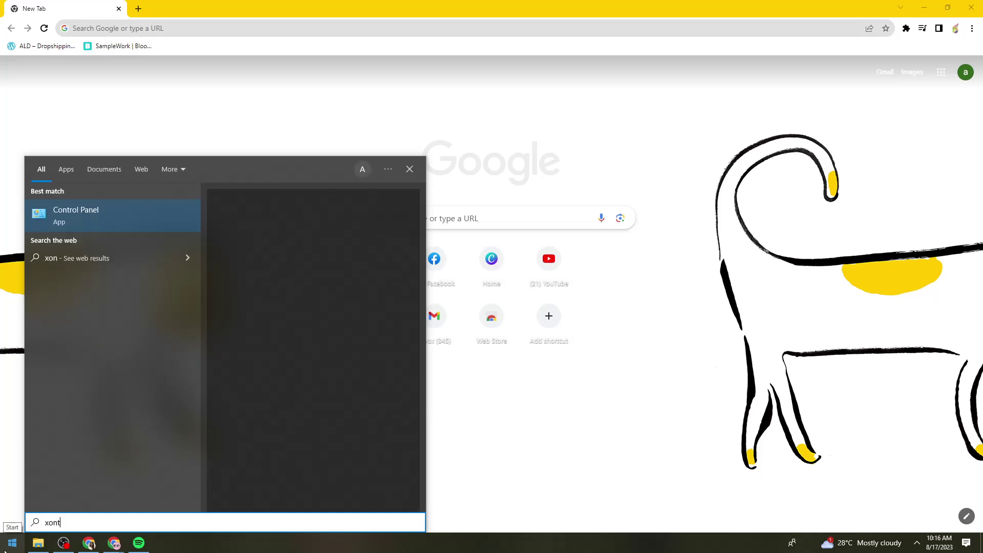
left_click(140, 215)
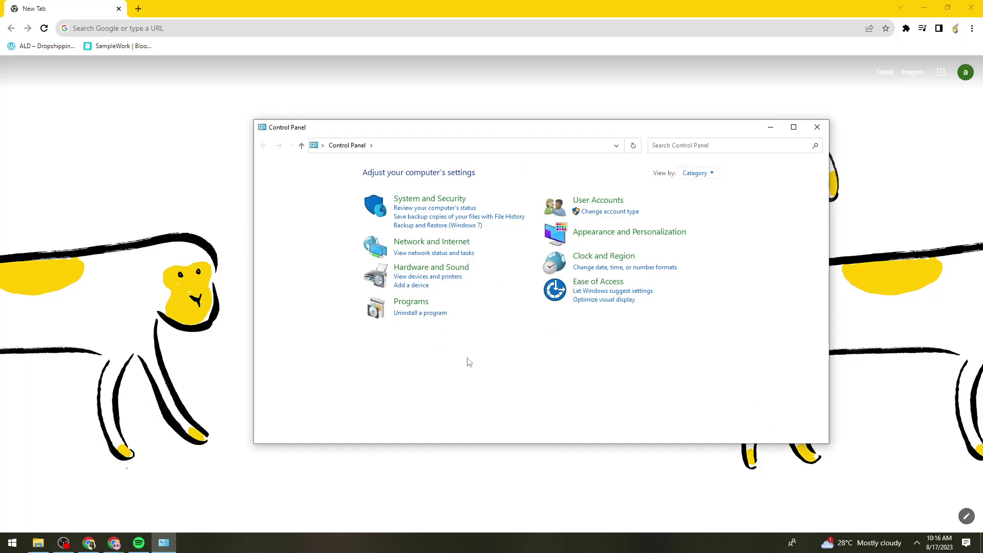
left_click(433, 315)
scroll(439, 316, "down", 3)
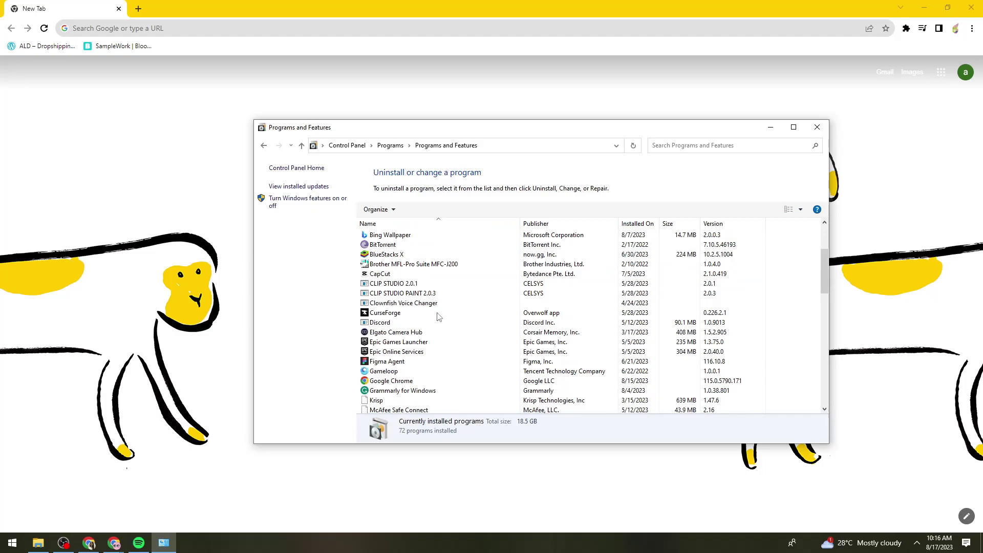
scroll(439, 317, "up", 1)
scroll(439, 317, "down", 9)
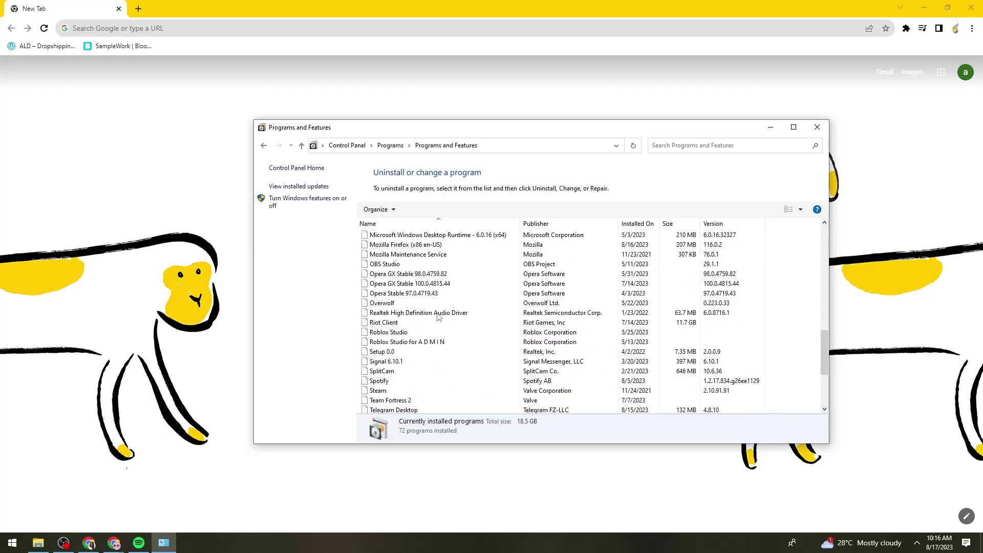
scroll(439, 317, "down", 4)
scroll(439, 317, "up", 15)
scroll(438, 317, "up", 2)
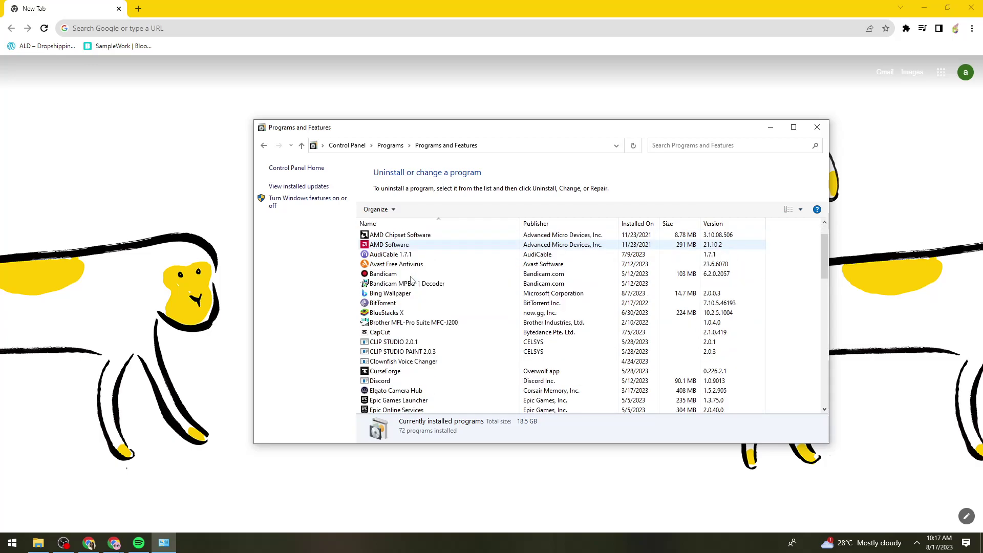
Step: Bring up Discord's uninstall option, dismiss it without uninstalling, and close Programs and Features
left_click(429, 380)
scroll(431, 332, "down", 2)
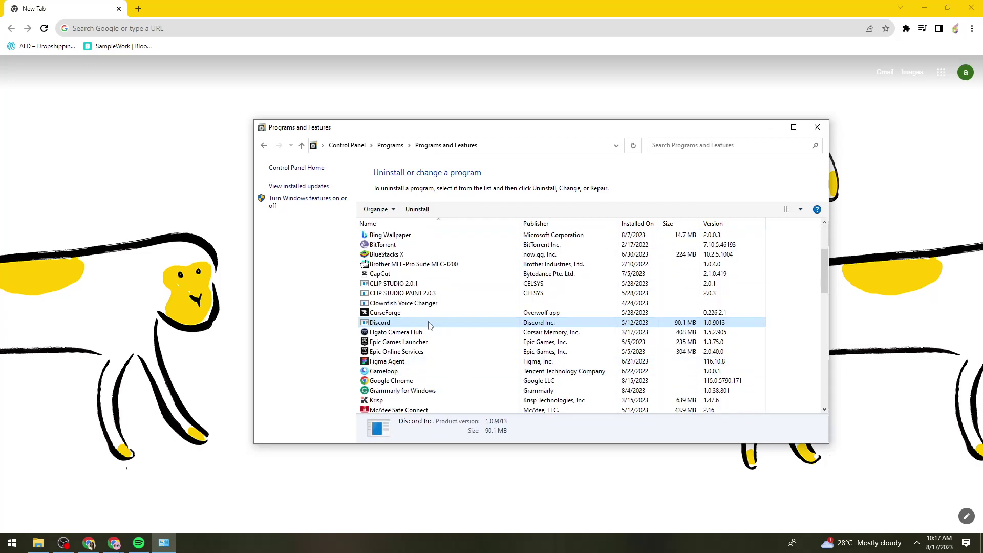
right_click(412, 324)
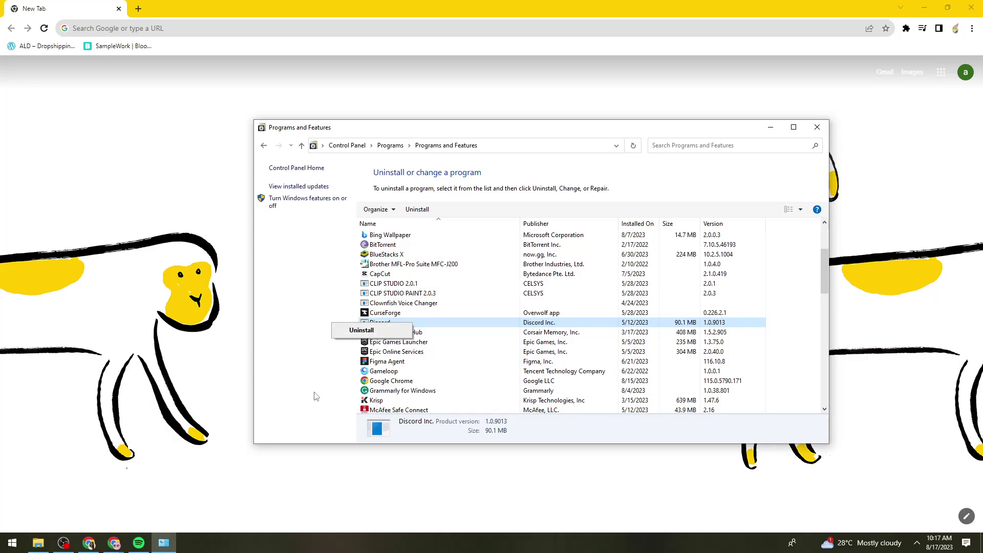
left_click(346, 379)
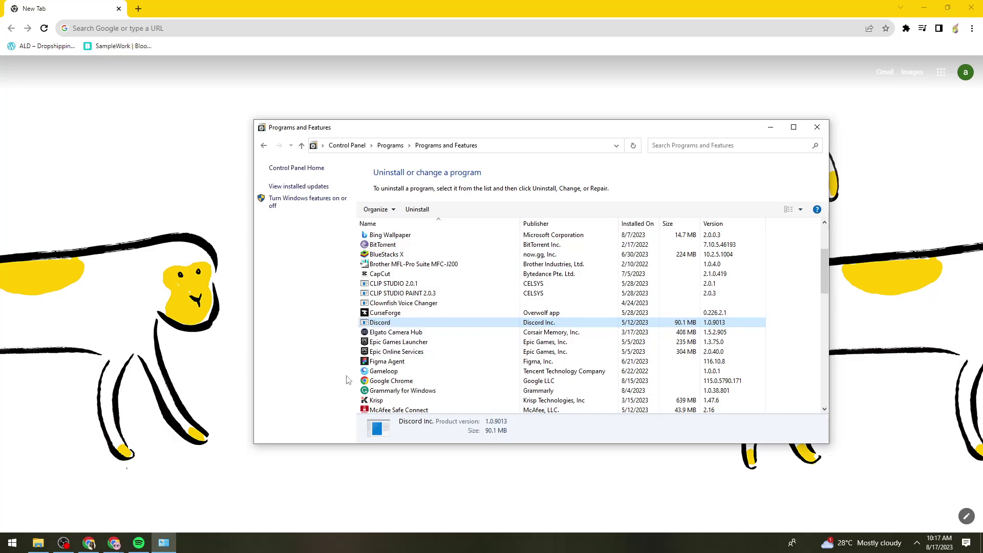
left_click(817, 128)
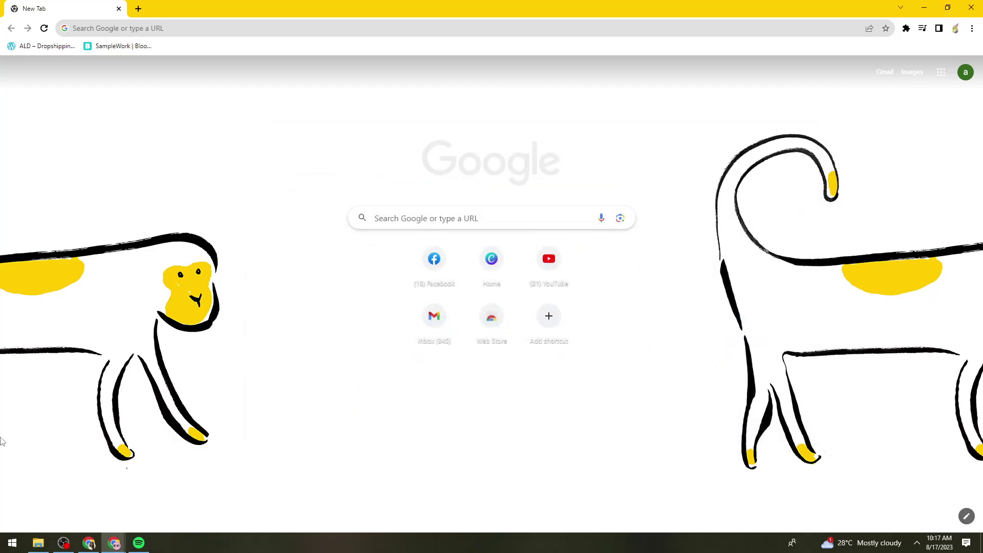
Step: Run gpupdate /force in Command Prompt until Computer and User Policy both update, then close it
left_click(12, 542)
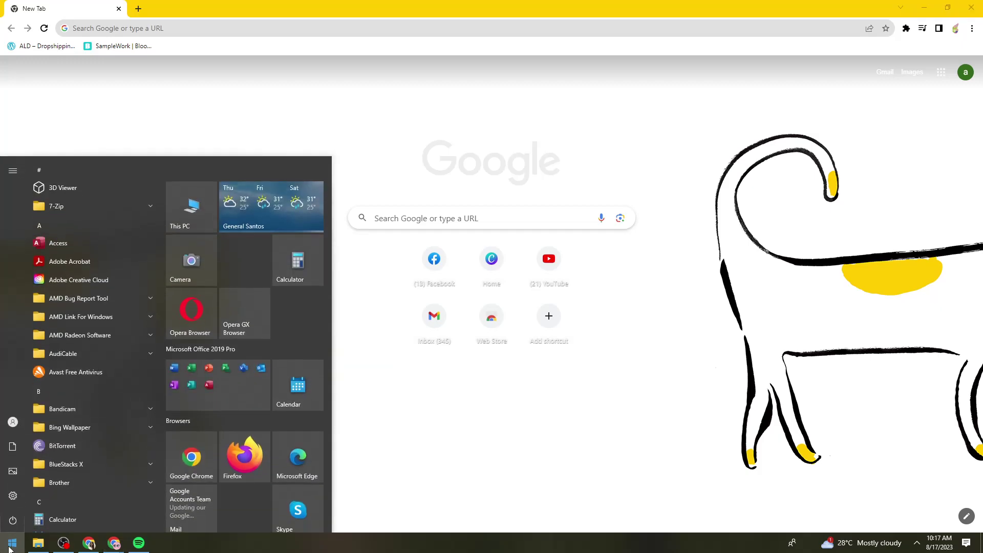
type("cmd")
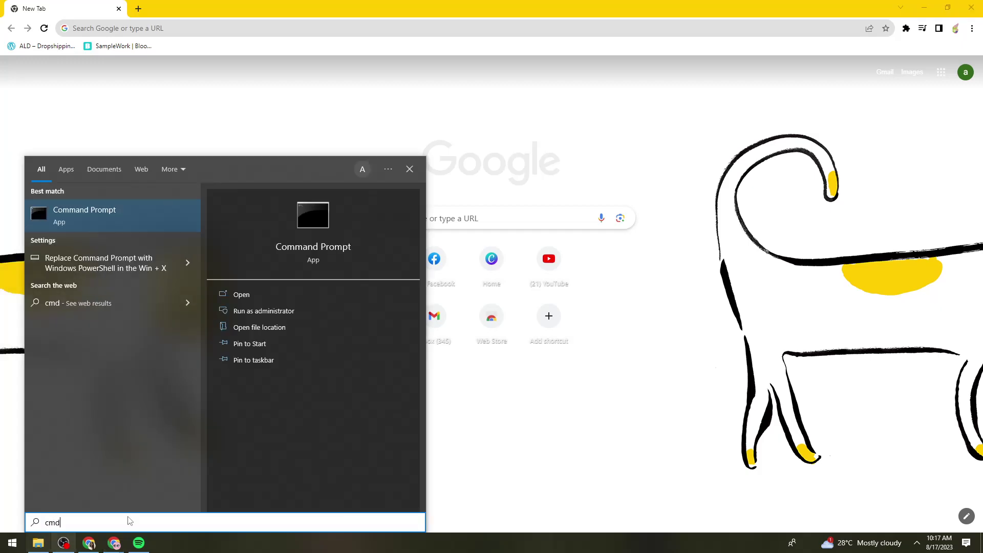
left_click(136, 214)
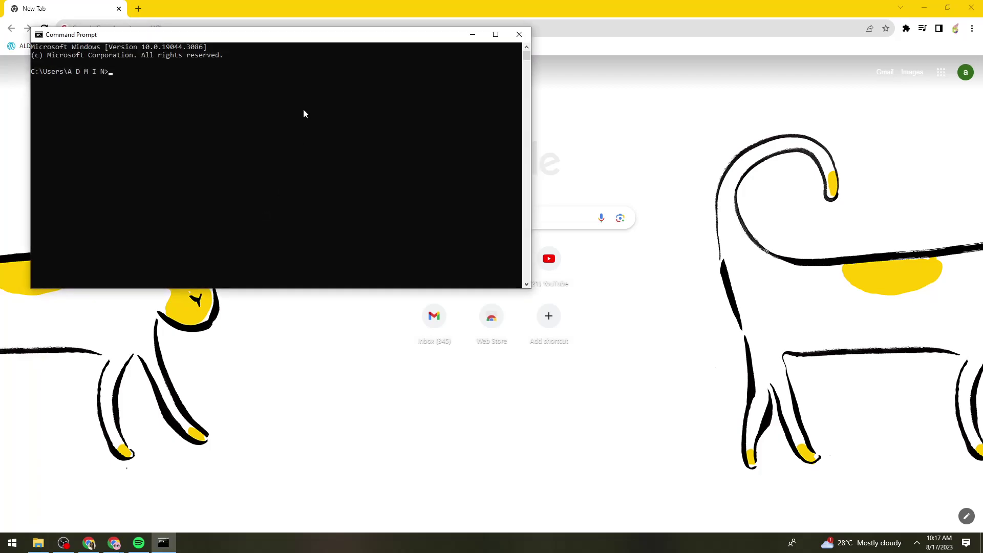
left_click_drag(318, 38, 514, 155)
left_click(335, 189)
left_click(306, 188)
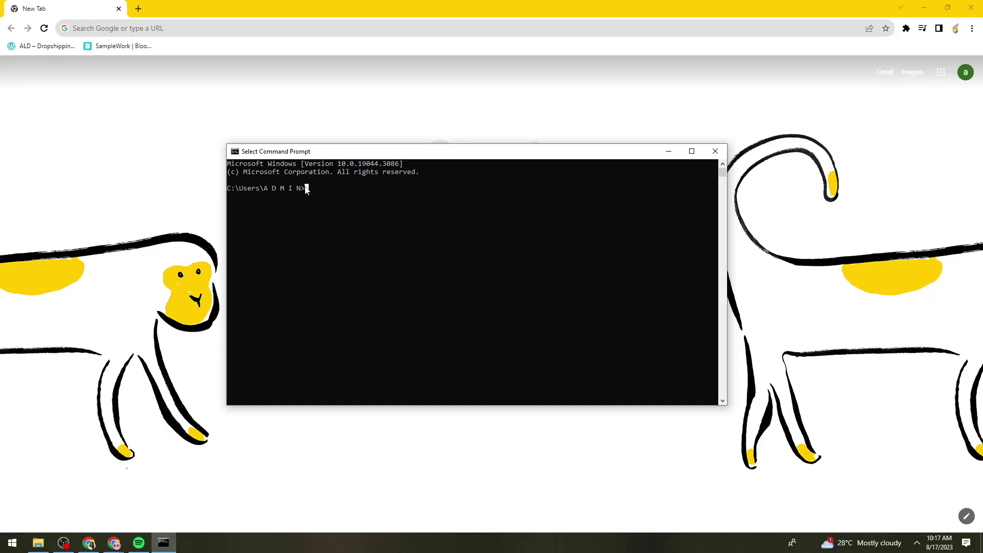
key("Escape")
key("Return")
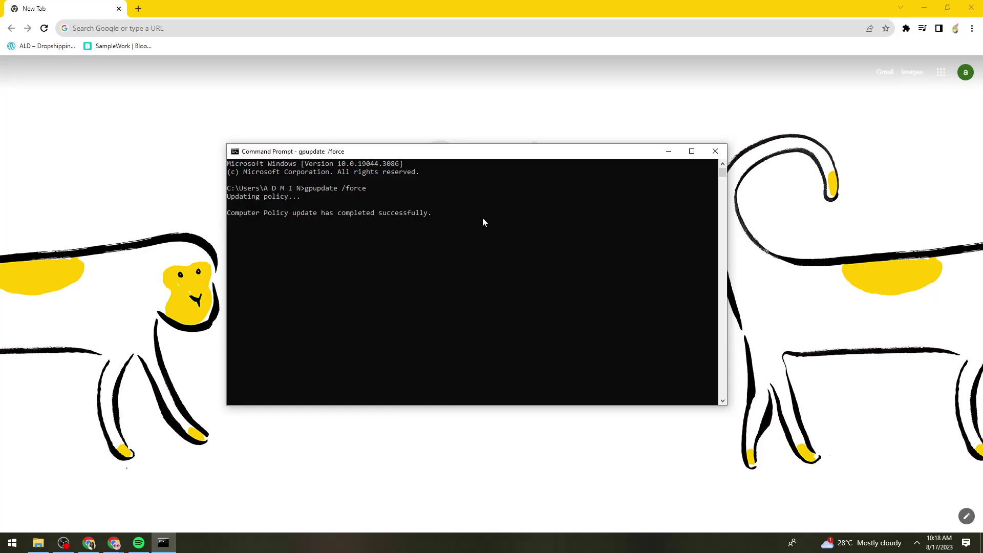
left_click(719, 155)
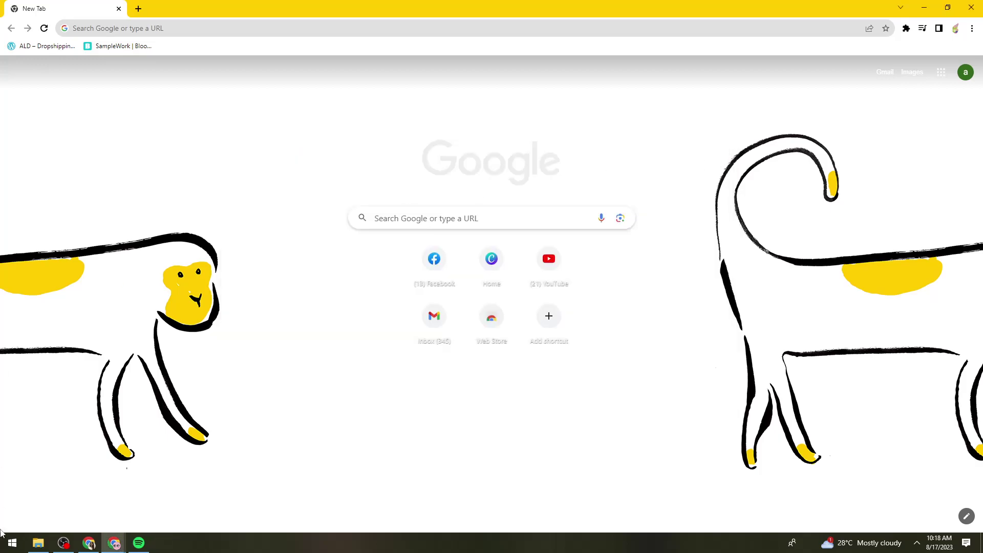
left_click(7, 546)
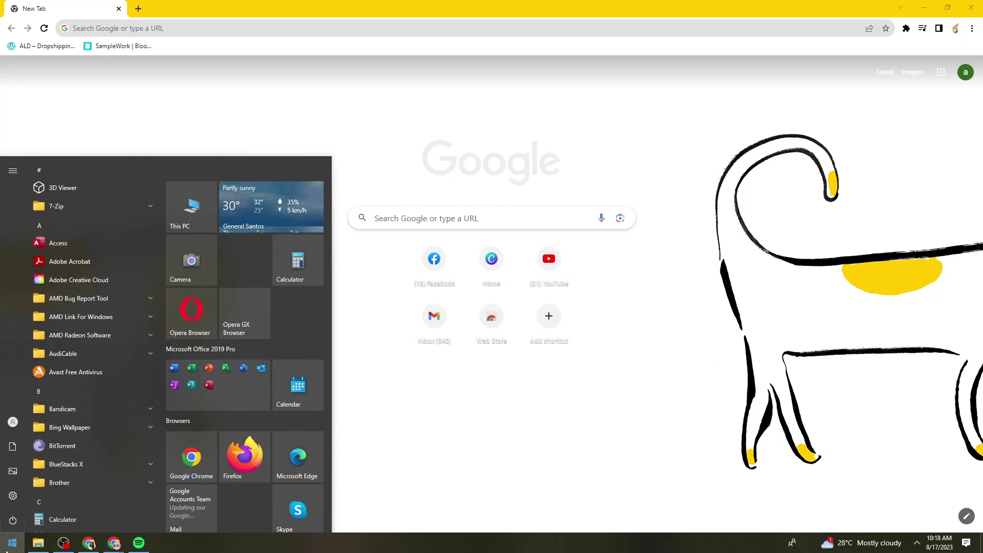
type("rnn")
left_click(167, 214)
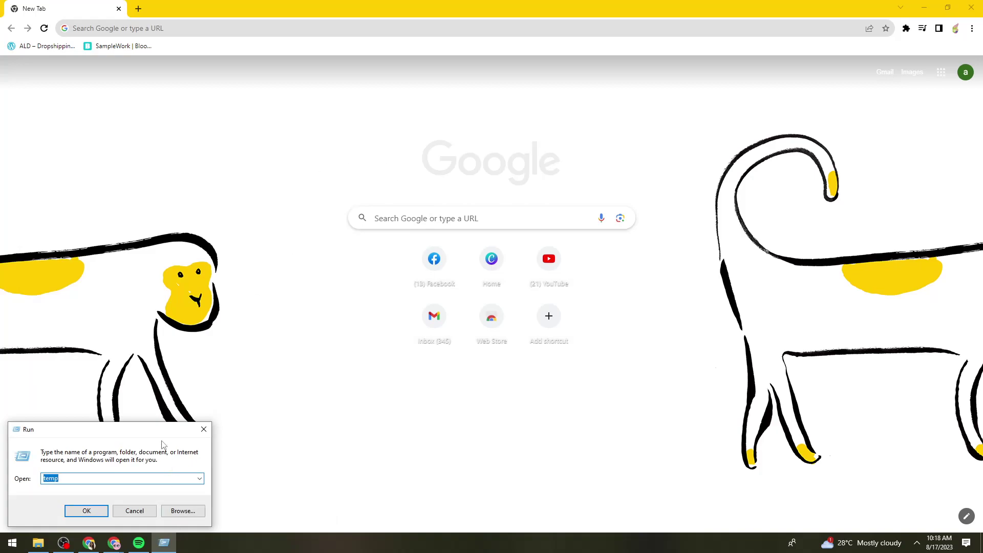
left_click(164, 543)
left_click(164, 543)
left_click_drag(145, 437, 538, 210)
key("BackSpace")
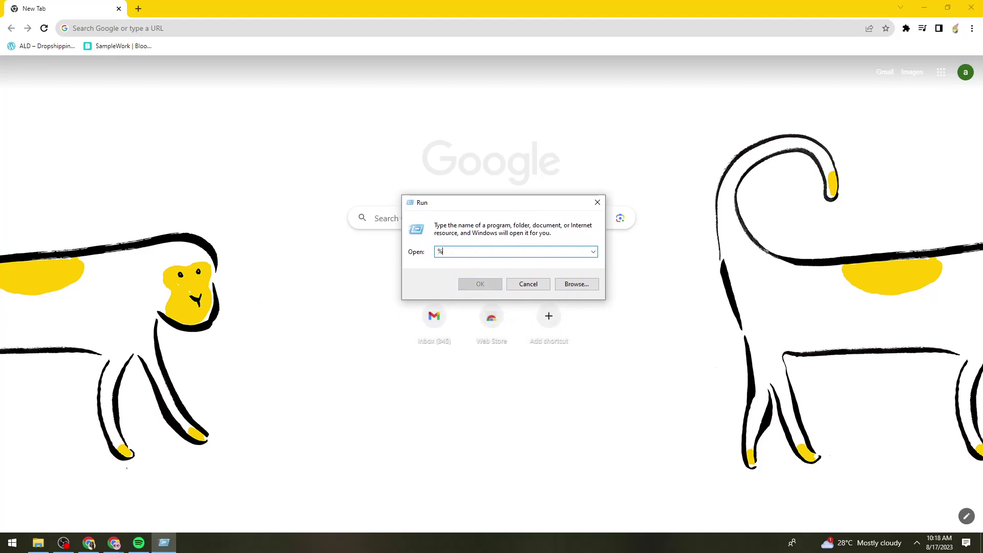
type("%")
key("Down")
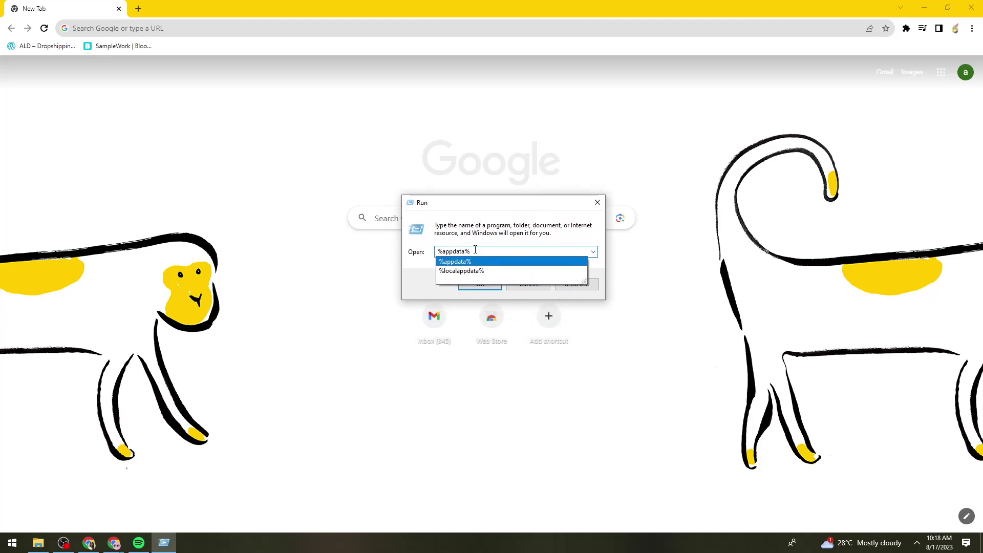
key("Return")
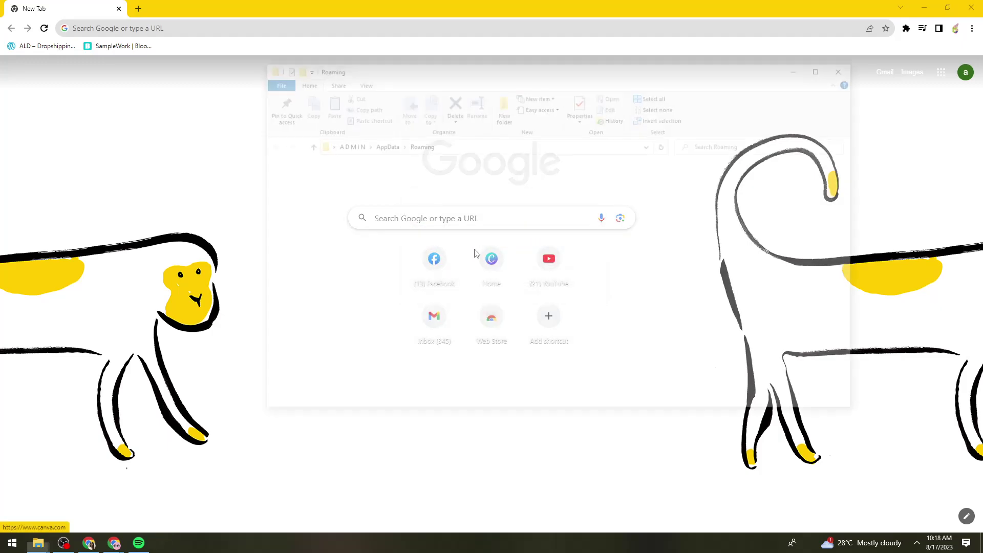
scroll(450, 258, "down", 7)
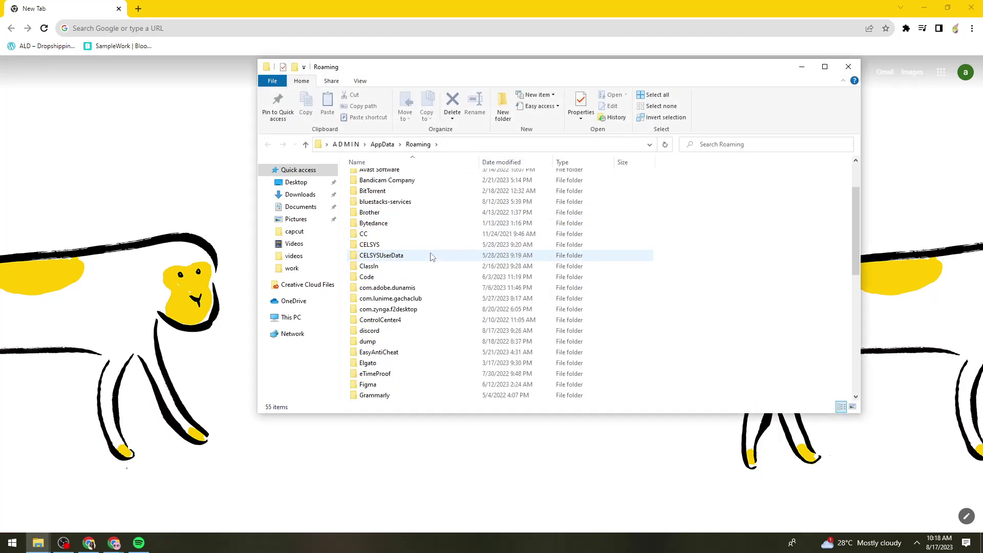
scroll(432, 261, "up", 7)
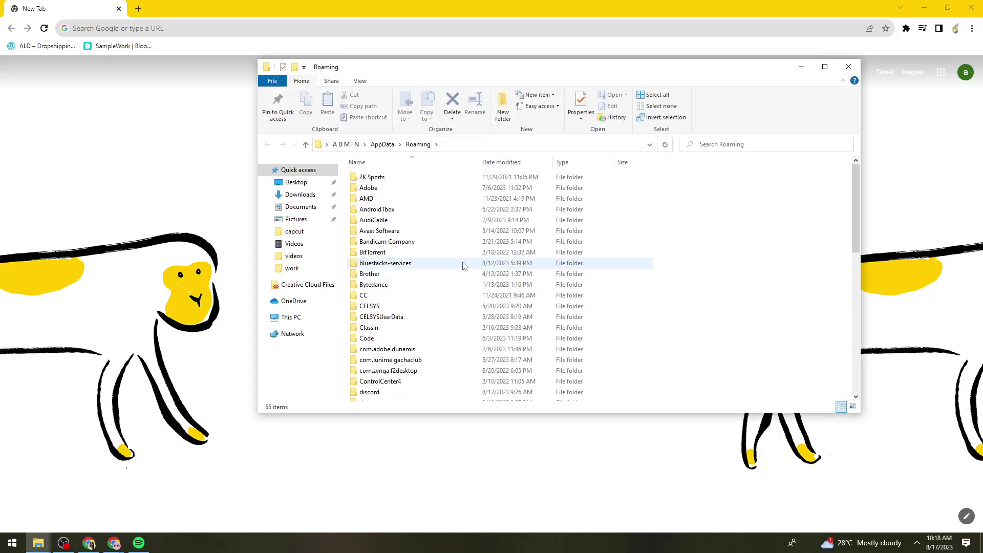
left_click(405, 392)
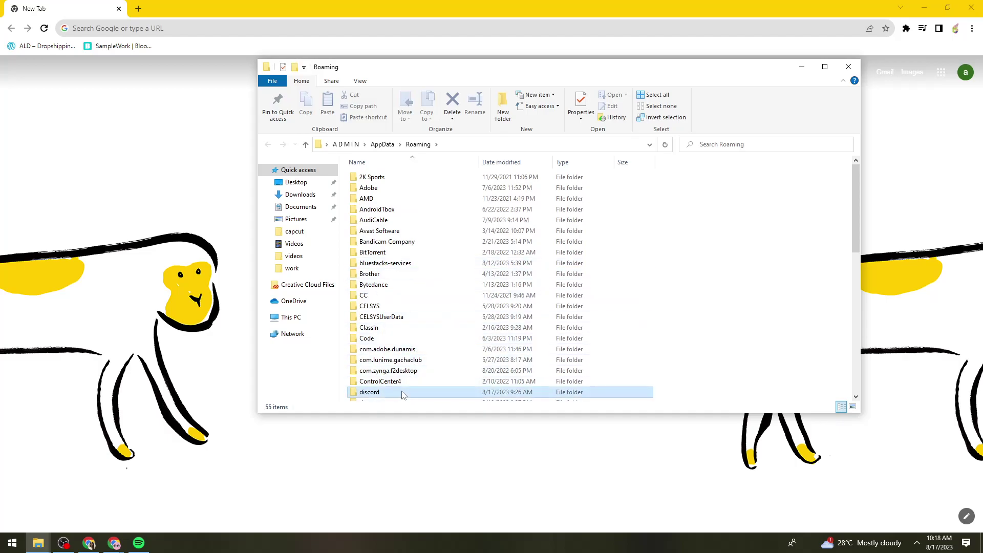
scroll(401, 378, "down", 1)
right_click(394, 362)
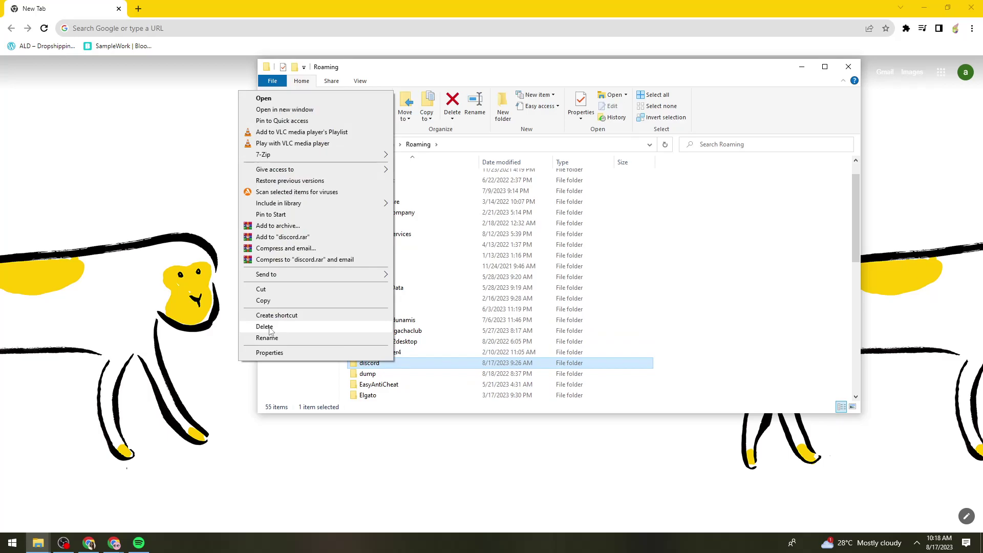
left_click(847, 68)
key("super")
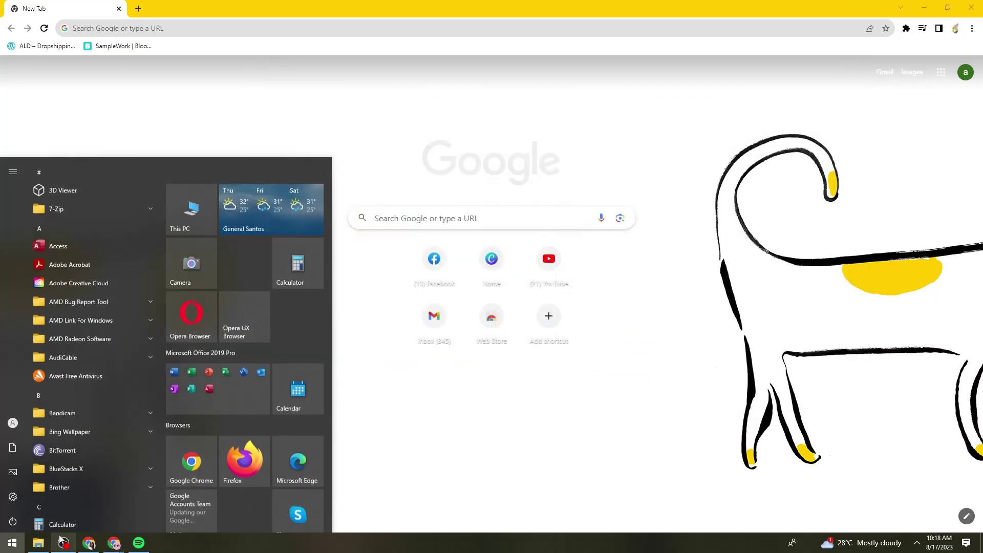
type("run")
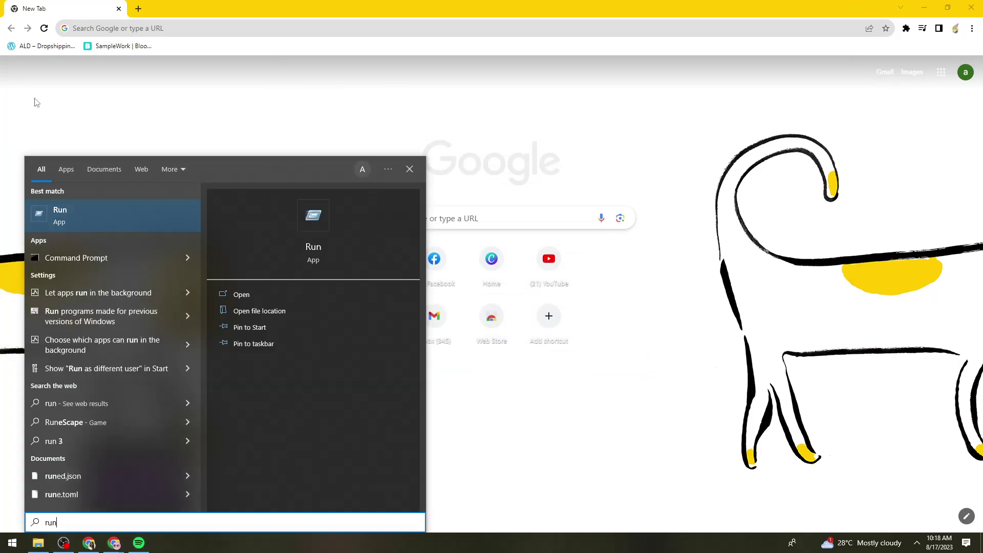
left_click(146, 207)
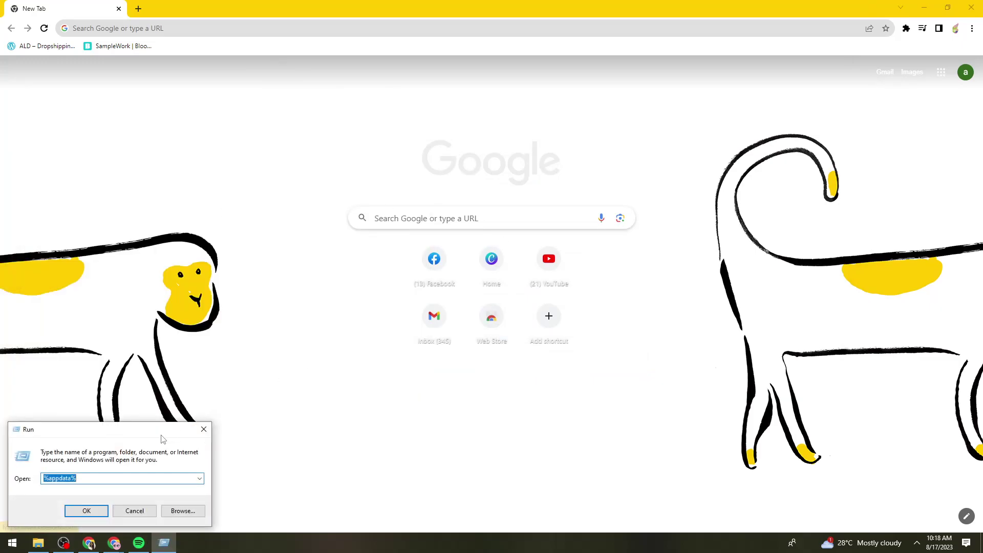
left_click_drag(151, 432, 529, 192)
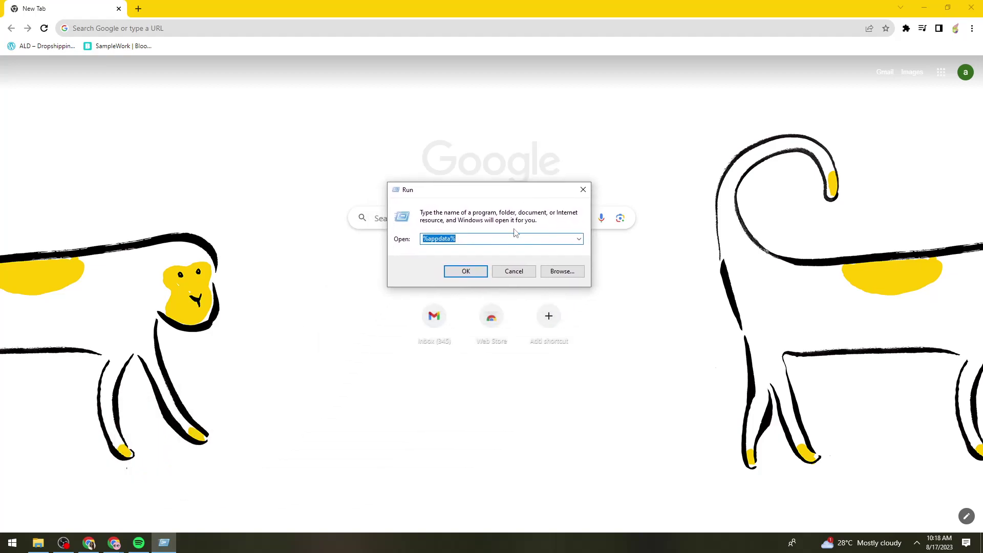
left_click(508, 236)
key("BackSpace")
key("BackSpace")
key("BackSpace")
key("BackSpace")
key("BackSpace")
key("BackSpace")
key("BackSpace")
key("BackSpace")
key("BackSpace")
type("%")
key("Down")
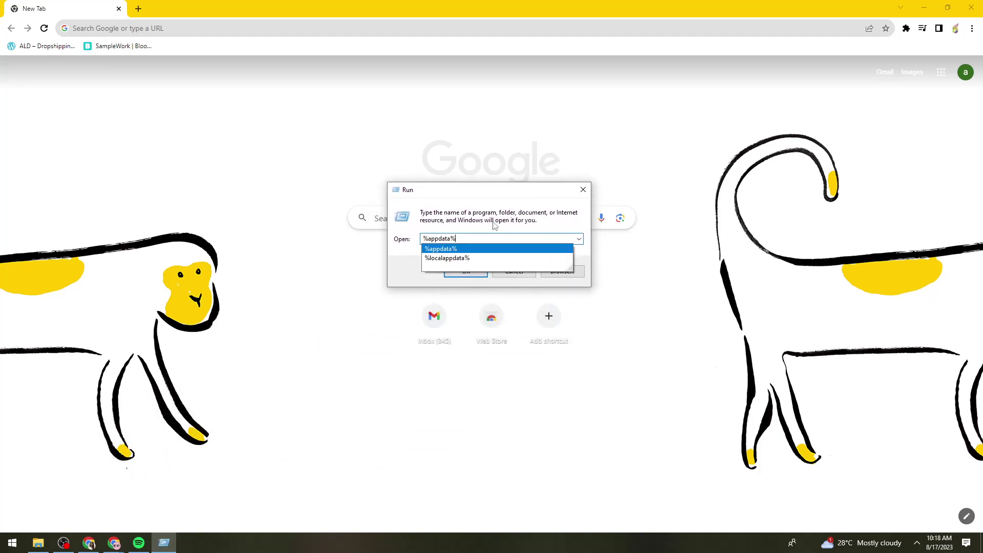
key("Down")
left_click(510, 191)
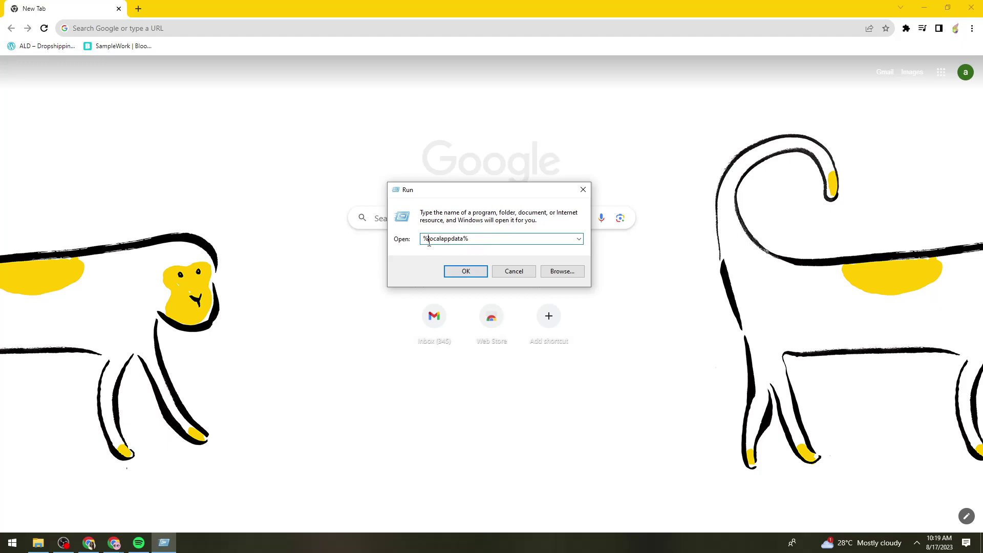
left_click(466, 272)
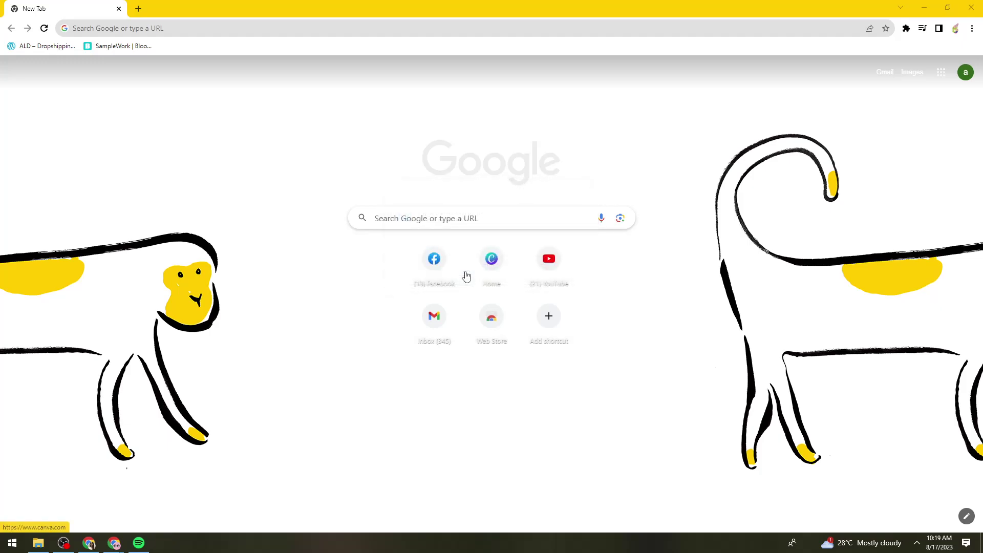
scroll(440, 338, "down", 2)
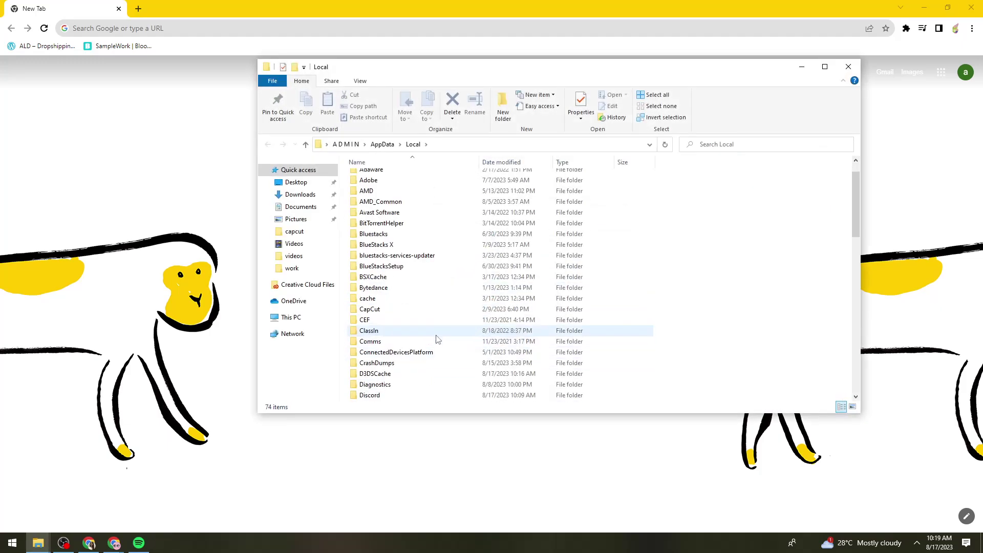
right_click(370, 363)
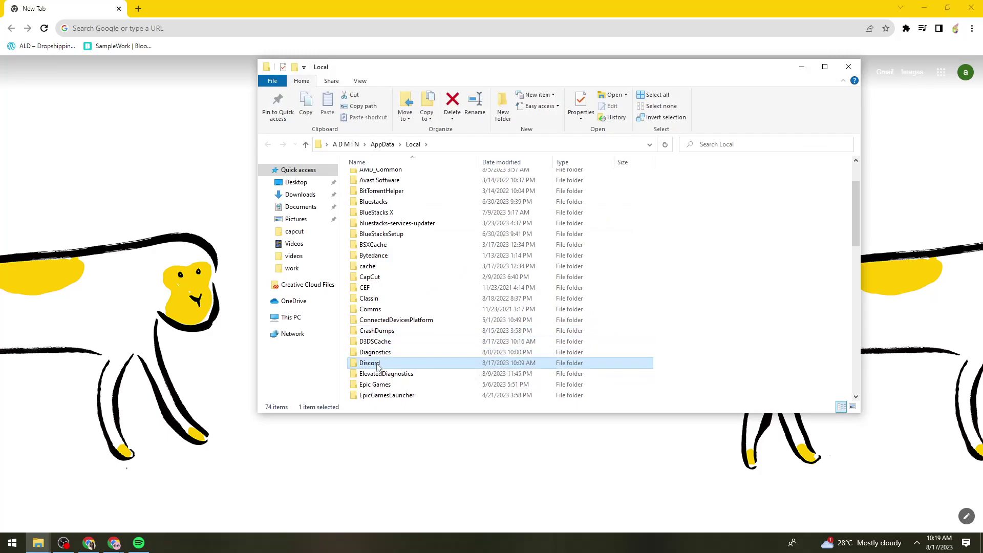
left_click(787, 120)
right_click(449, 364)
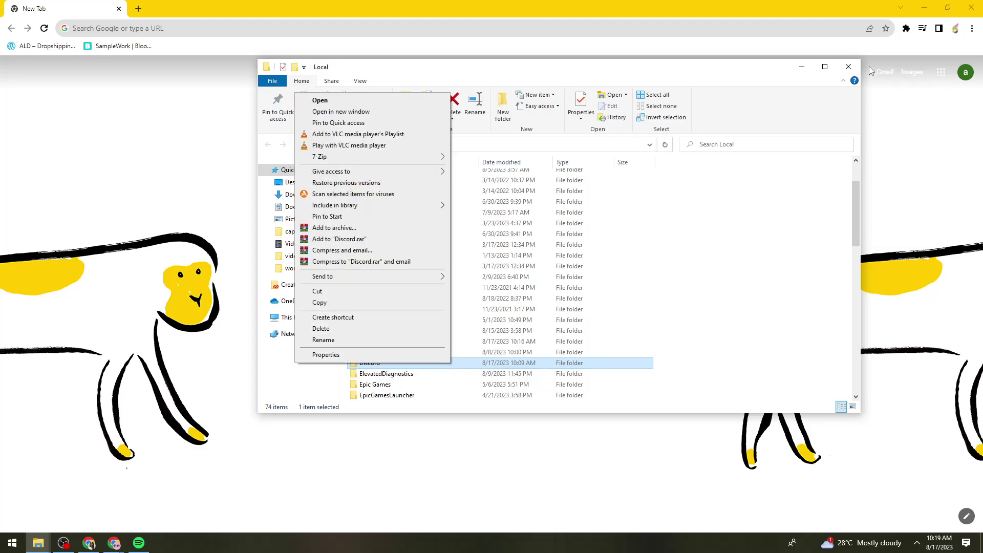
left_click(773, 77)
left_click(848, 68)
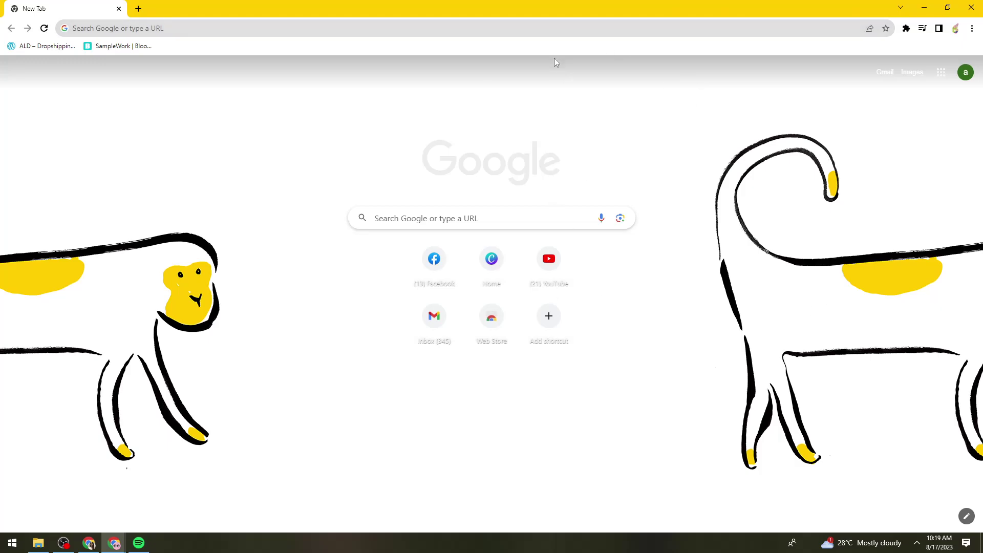
Step: Search 'discord download' from Chrome's address bar, fixing a typo, and open the discord.com result
left_click(555, 35)
type("disc")
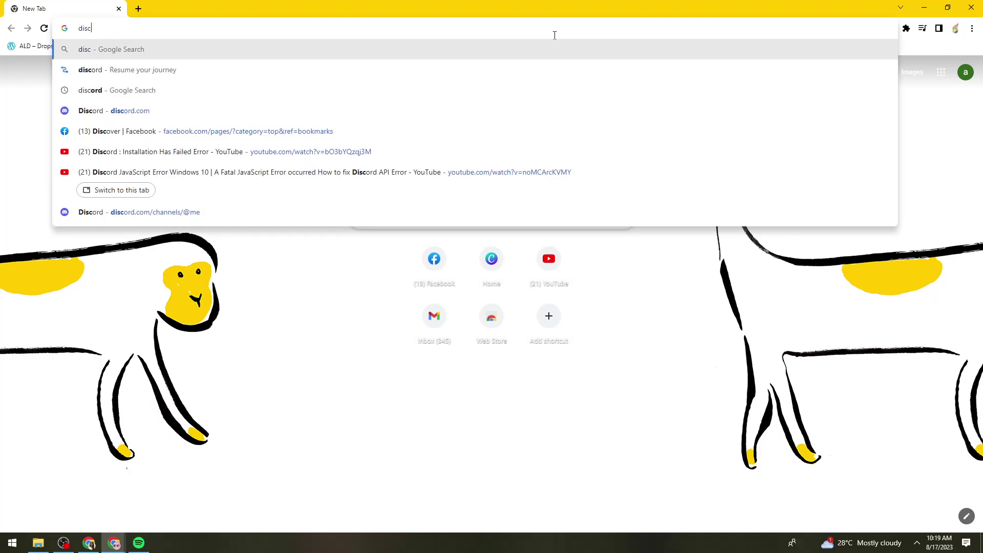
type("ord downll")
key("BackSpace")
type("oad")
key("Return")
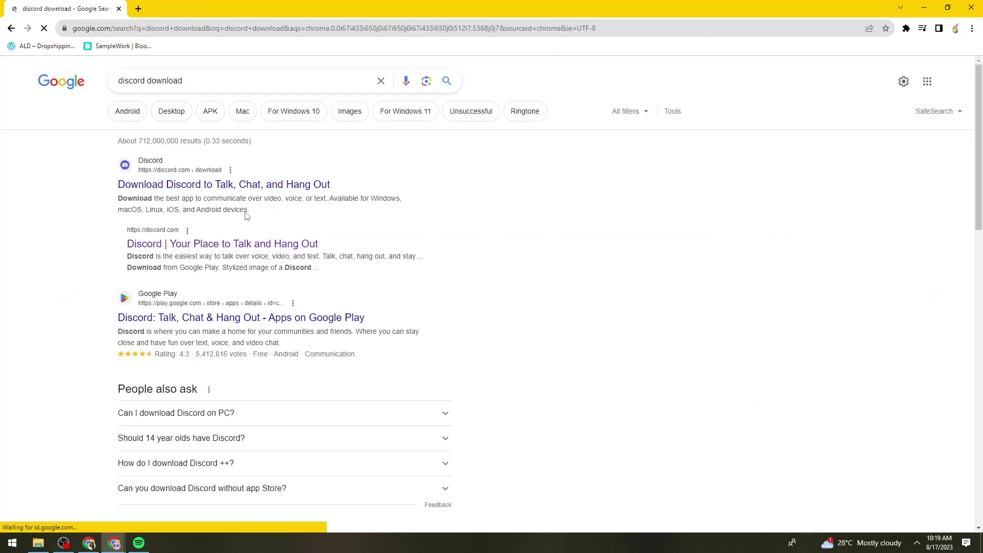
left_click(204, 247)
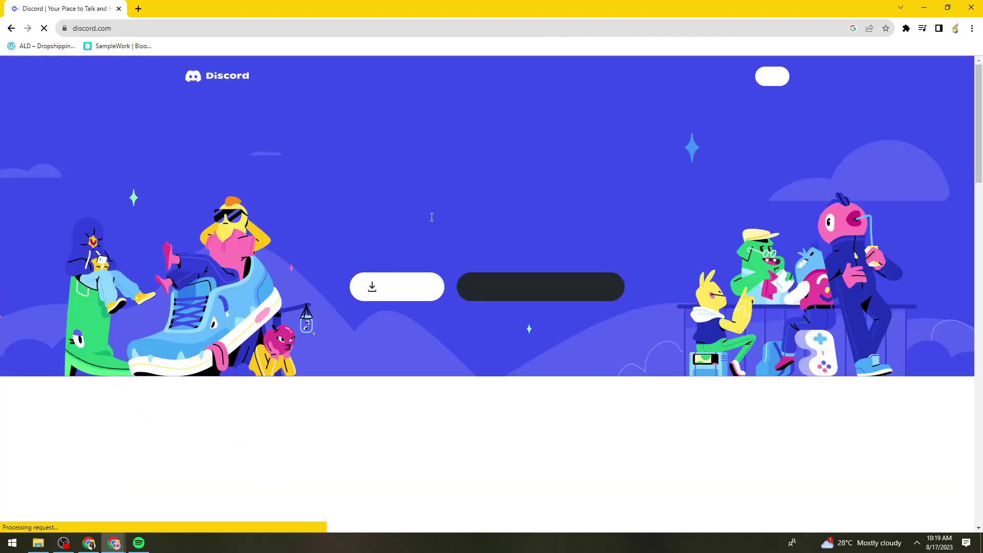